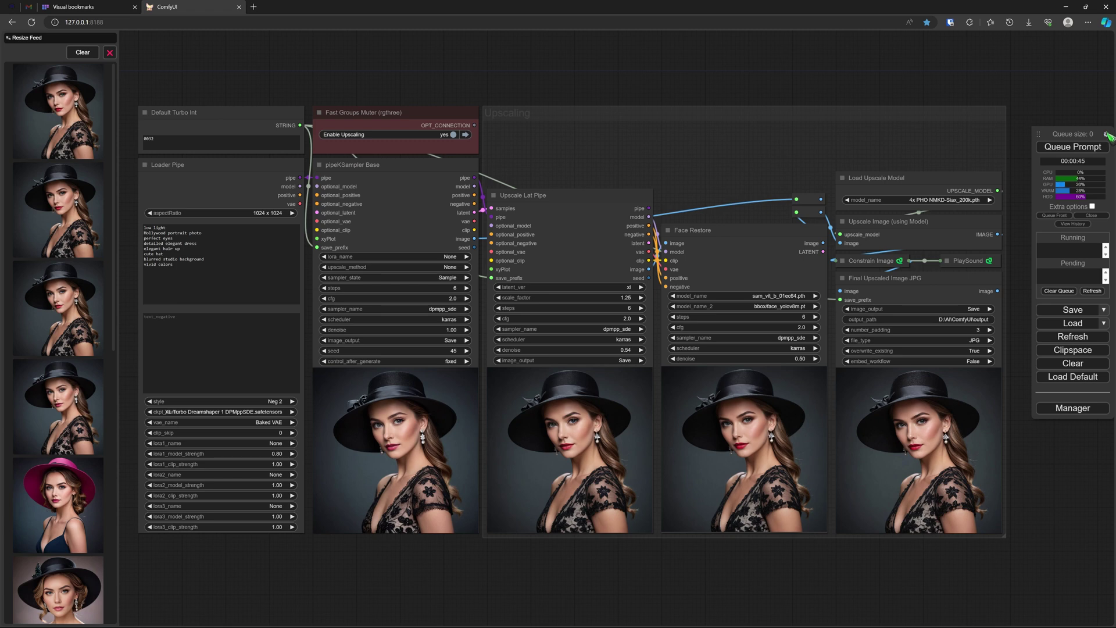
- Open the ComfyUI Settings dialog from the queue panel gear to review custom-scripts options
{"action": "left_click", "coordinate": [1107, 134]}
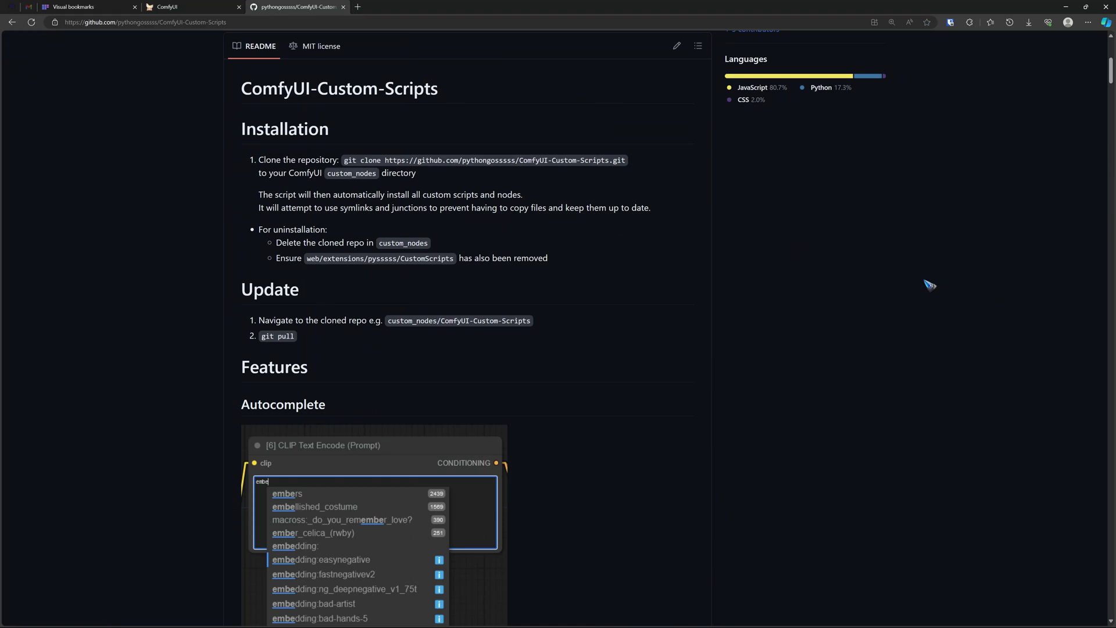
- Scroll through the Custom-Scripts README's custom colors and image feed sections, then return to ComfyUI
{"action": "scroll", "coordinate": [930, 285], "scroll_direction": "down", "scroll_amount": 15}
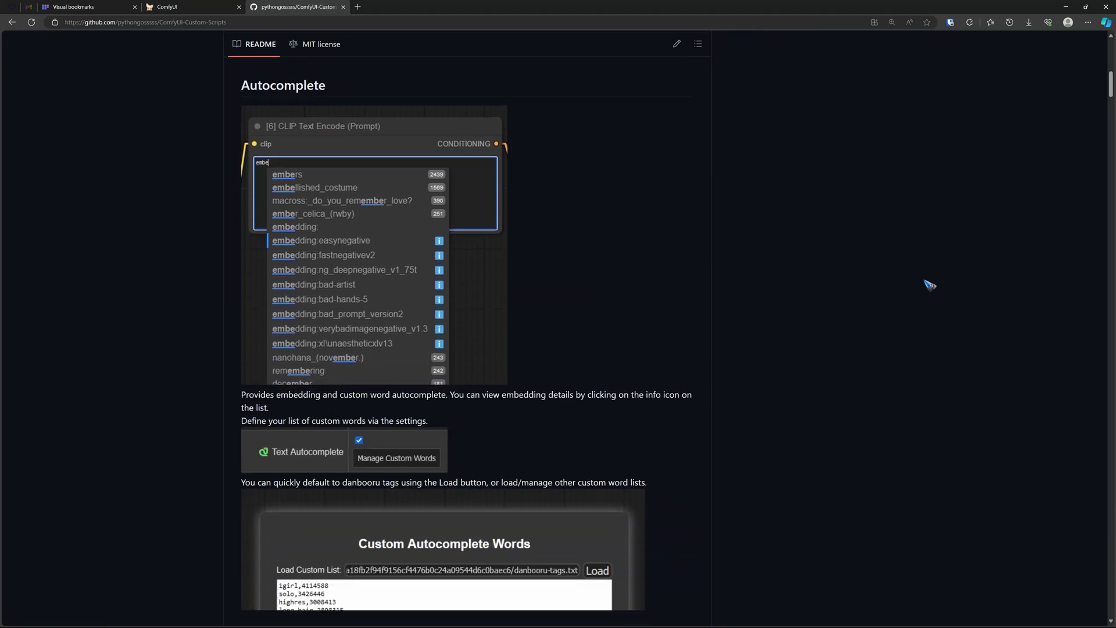
{"action": "scroll", "coordinate": [930, 285], "scroll_direction": "down", "scroll_amount": 15}
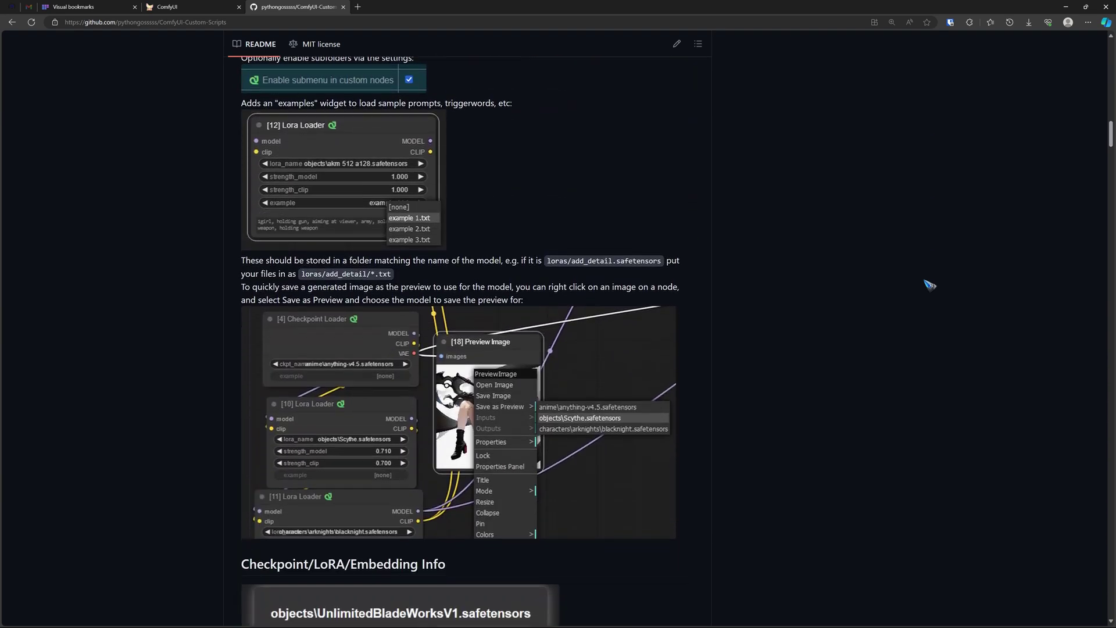
{"action": "scroll", "coordinate": [930, 285], "scroll_direction": "down", "scroll_amount": 8}
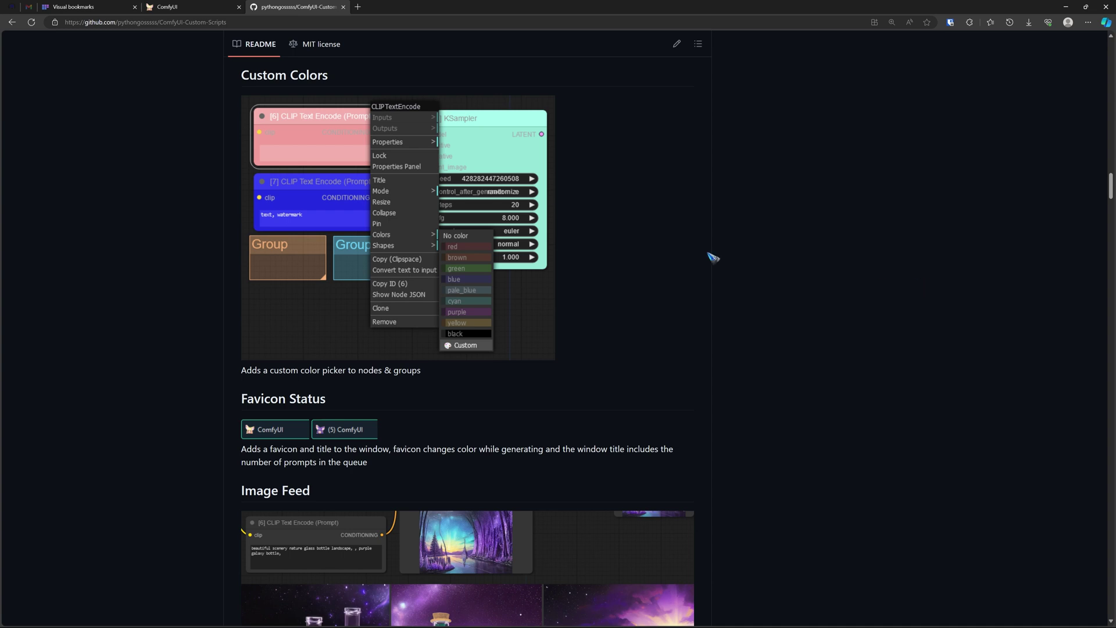
{"action": "left_click", "coordinate": [214, 7]}
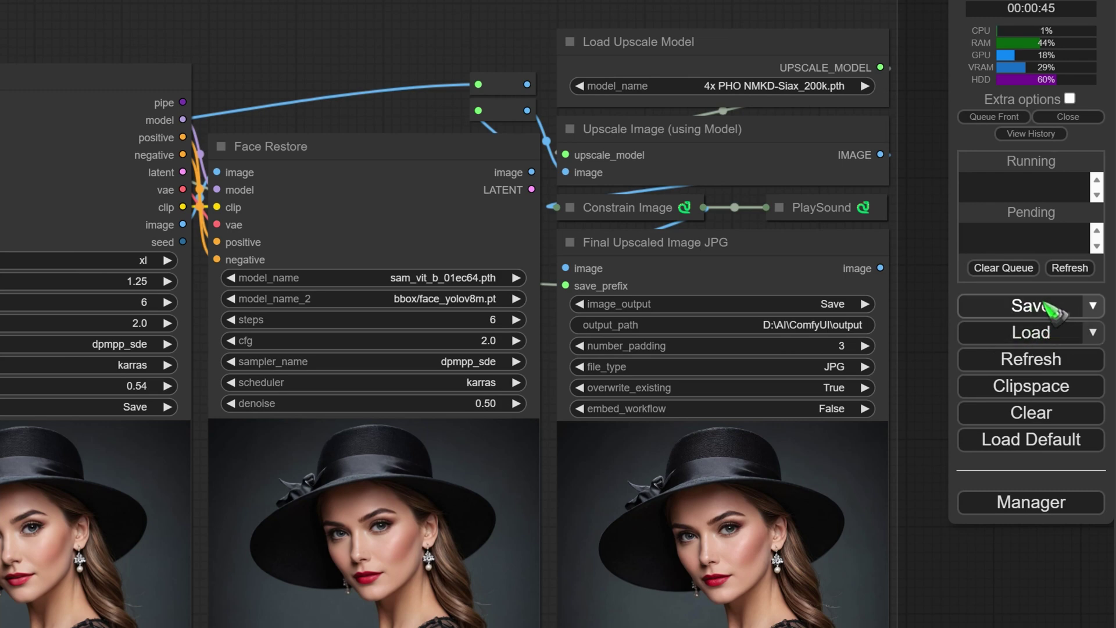
- Load the ComfyUI Turbo workflow from the saved list, then open the file browser
{"action": "left_click", "coordinate": [1093, 334]}
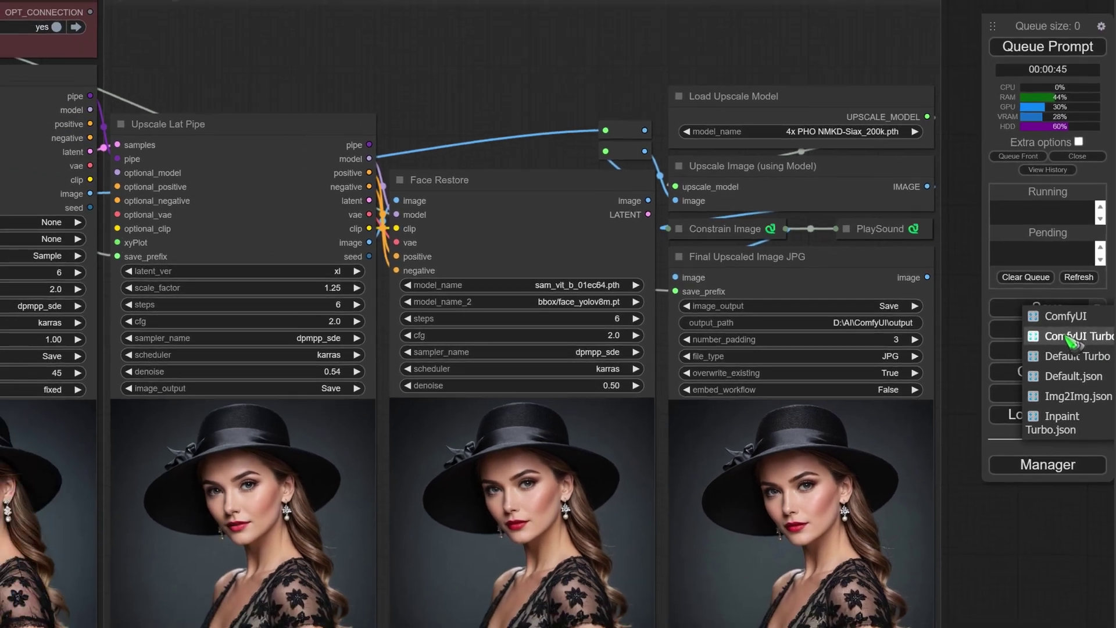
{"action": "left_click", "coordinate": [1067, 337]}
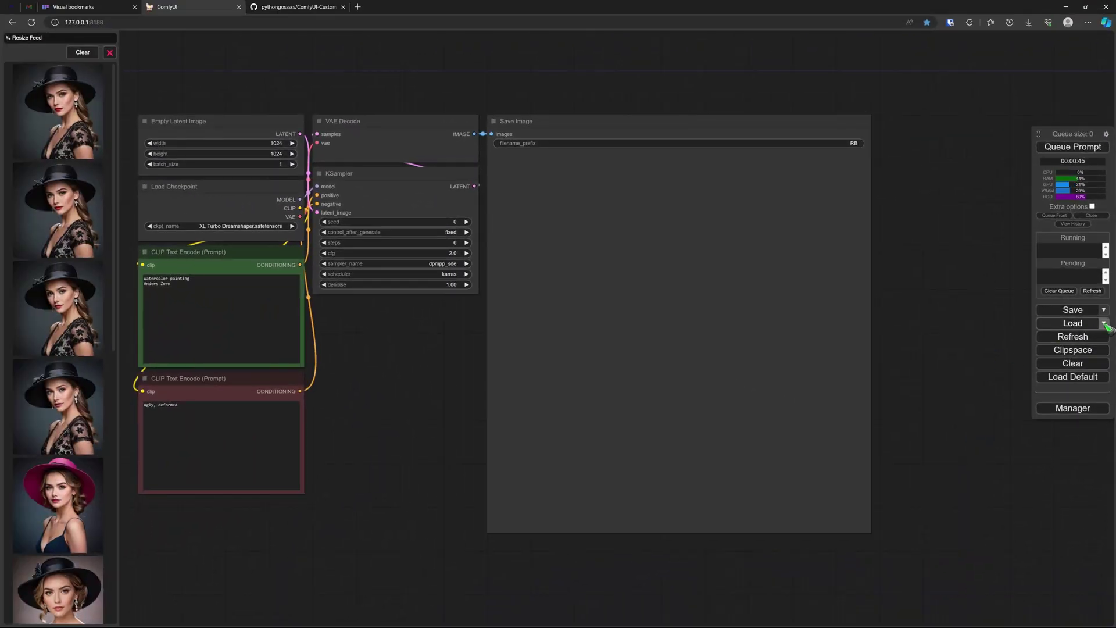
{"action": "left_click", "coordinate": [1104, 324]}
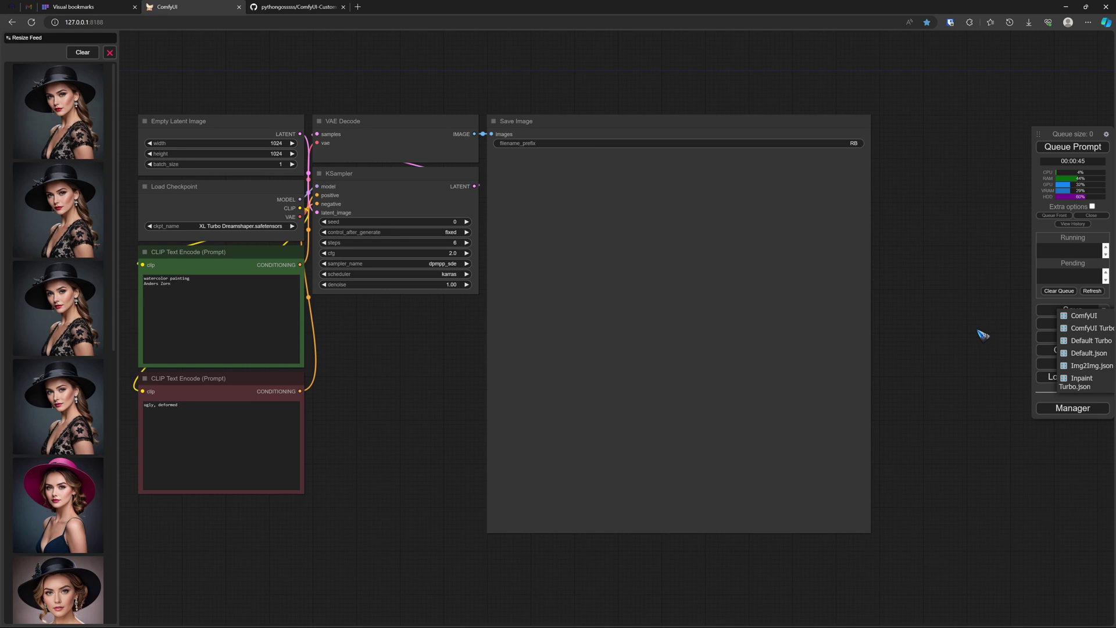
{"action": "left_click", "coordinate": [904, 491]}
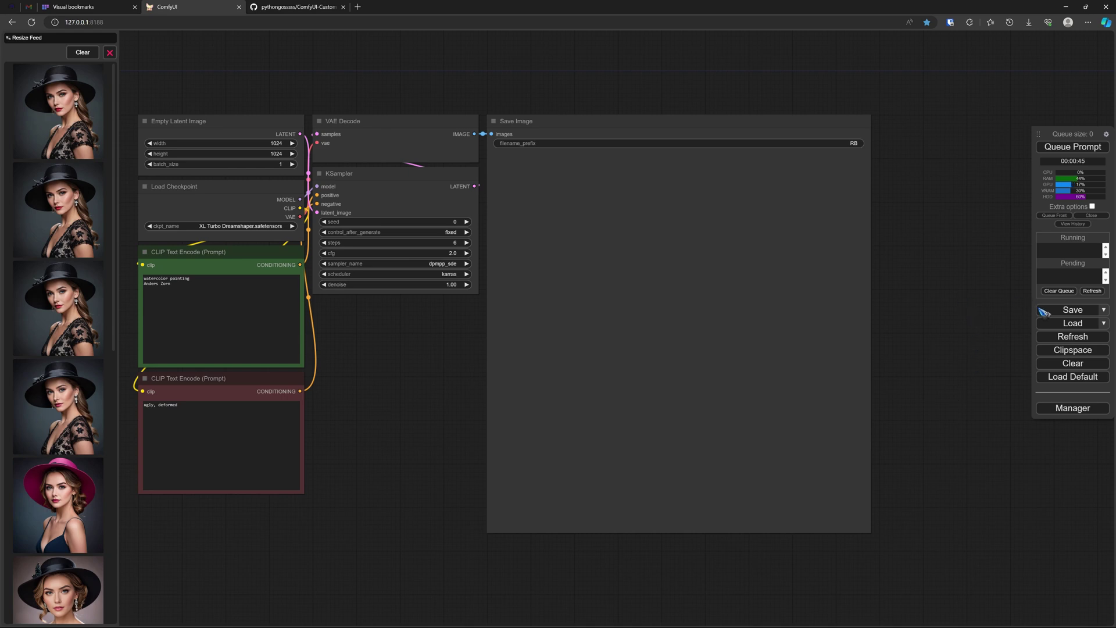
{"action": "left_click", "coordinate": [1073, 324]}
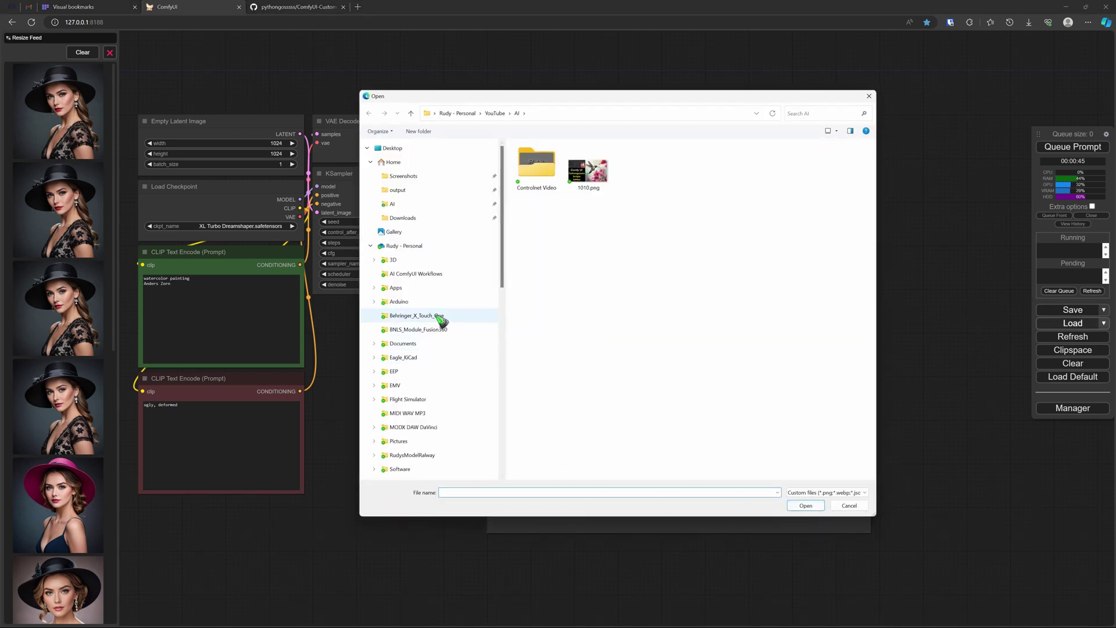
- Drag 1002 ComfyUI SDXL Turbo.png from the ComfyUI Workflows Shared folder onto the canvas
{"action": "left_click", "coordinate": [400, 204]}
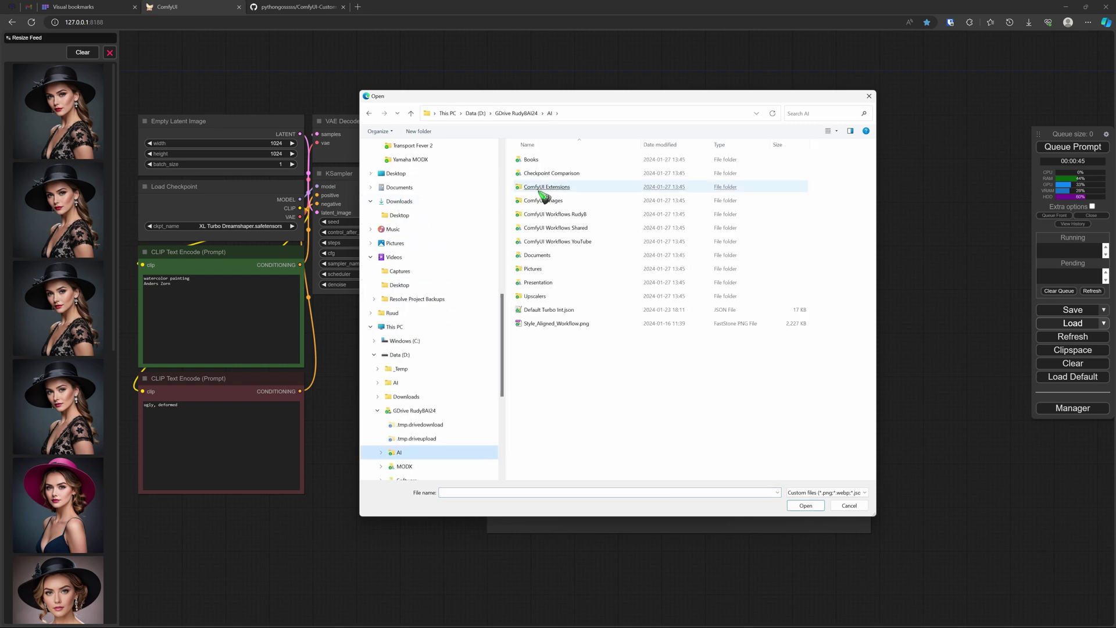
{"action": "double_click", "coordinate": [551, 229]}
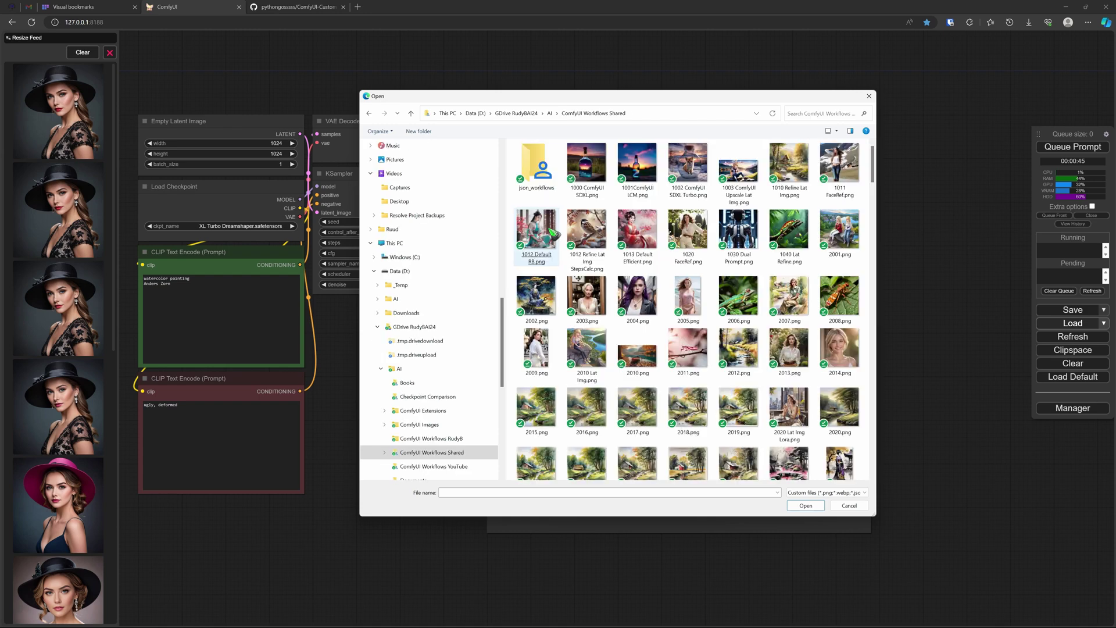
{"action": "left_click_drag", "start_coordinate": [688, 166], "coordinate": [942, 436]}
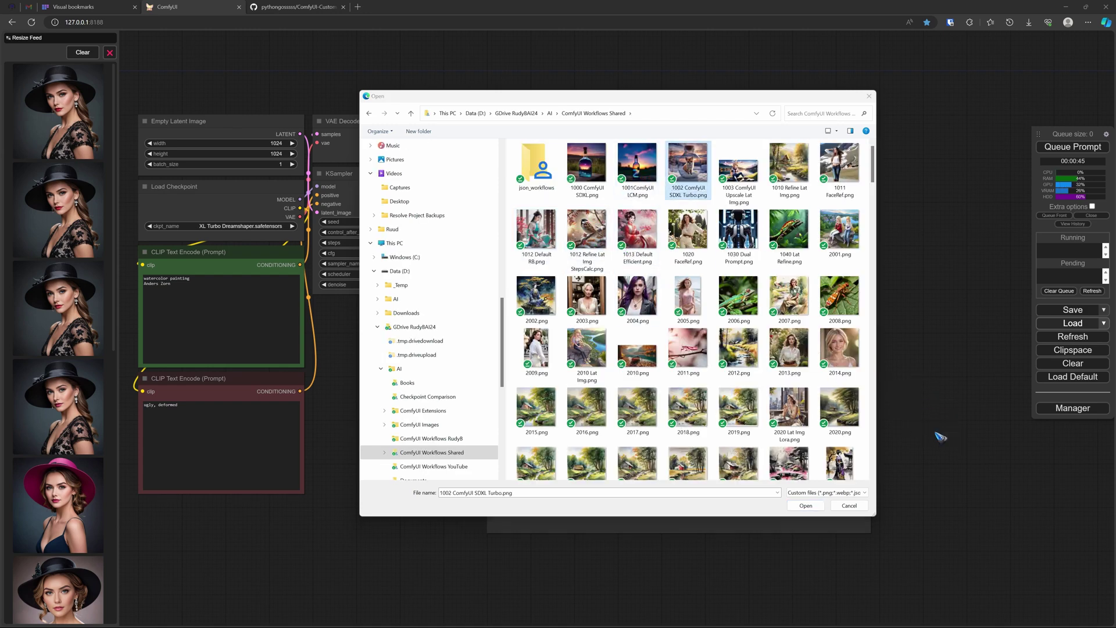
{"action": "left_click", "coordinate": [849, 506]}
{"action": "scroll", "coordinate": [537, 502], "scroll_direction": "down", "scroll_amount": 4}
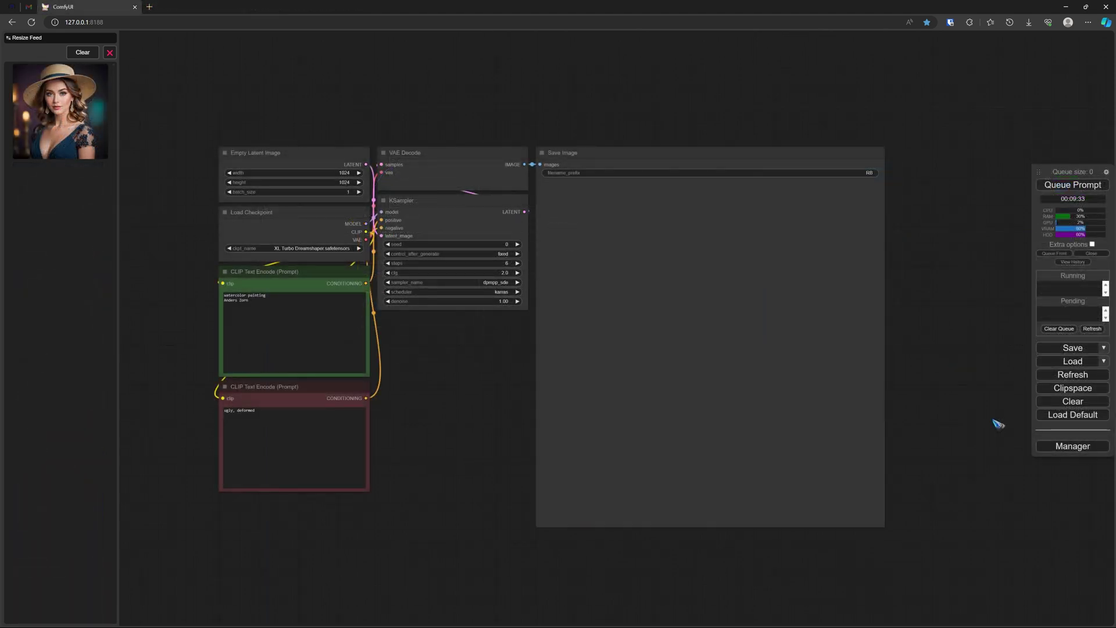
- Choose the Default Turbo workflow from the saved workflows list
{"action": "left_click", "coordinate": [1104, 362]}
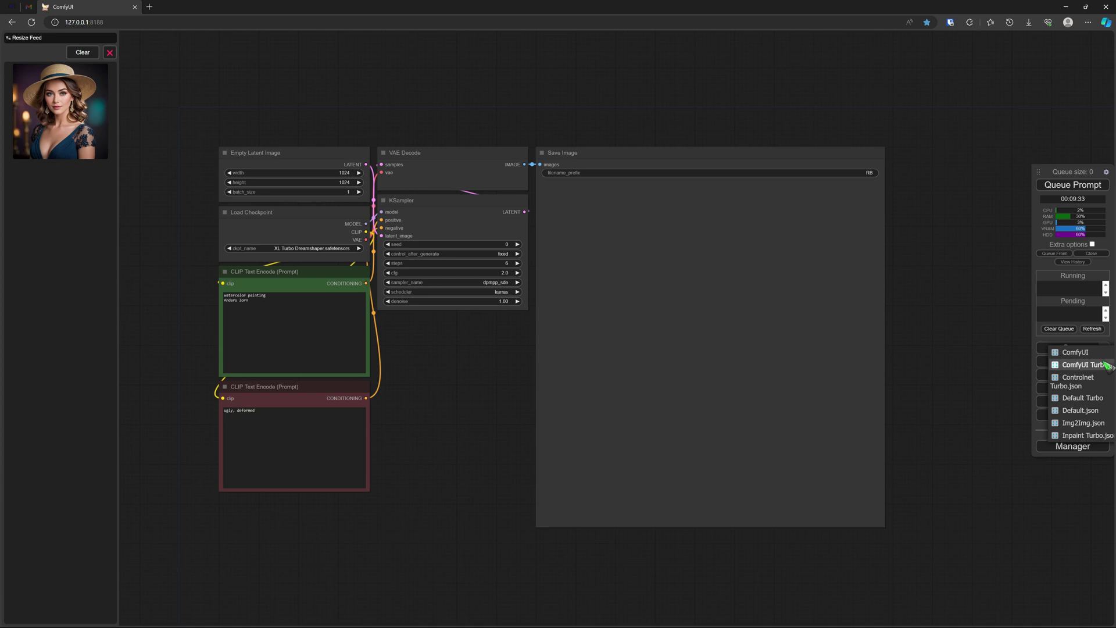
{"action": "left_click", "coordinate": [1082, 398]}
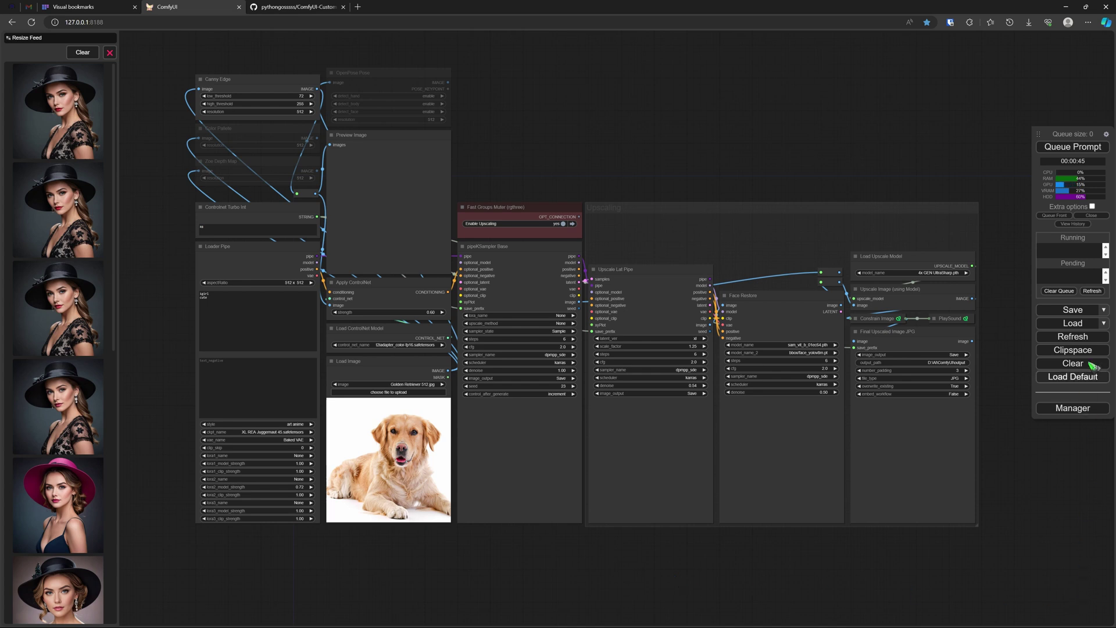
- Save the ControlNet graph to the workflows list as _Controlnet Turbo Int.json and verify it
{"action": "left_click", "coordinate": [1072, 310]}
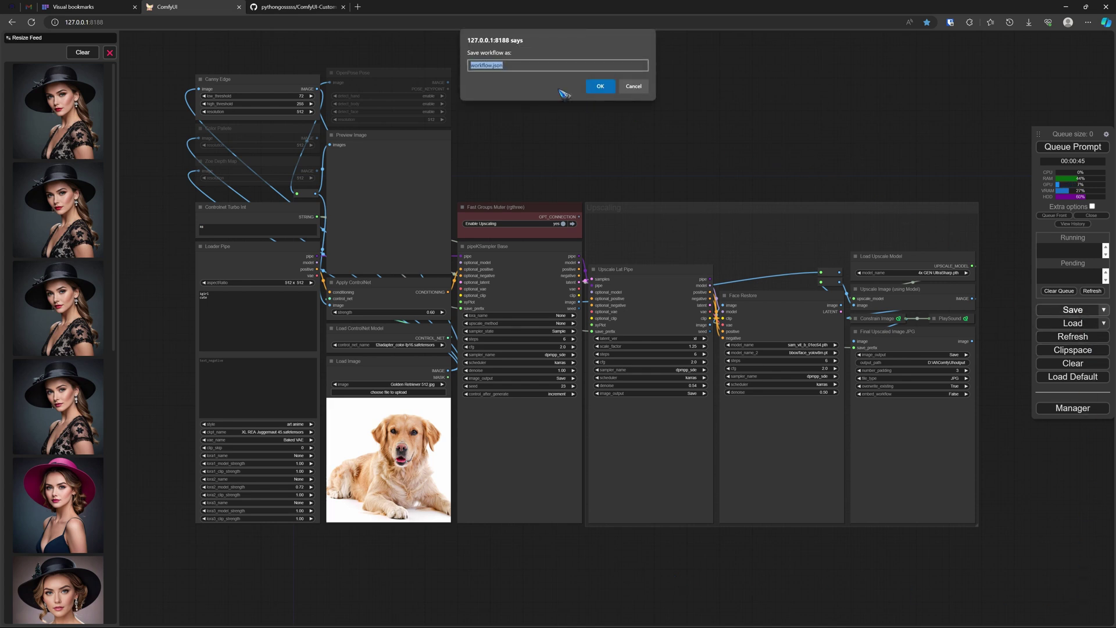
{"action": "left_click", "coordinate": [635, 87]}
{"action": "left_click", "coordinate": [1104, 310]}
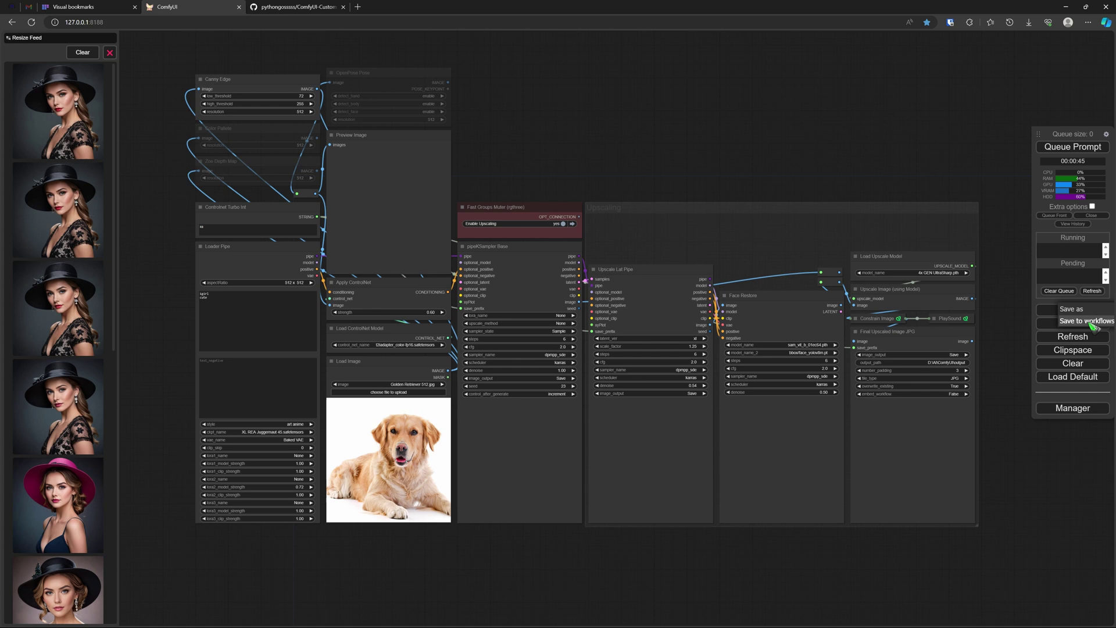
{"action": "left_click", "coordinate": [1092, 325]}
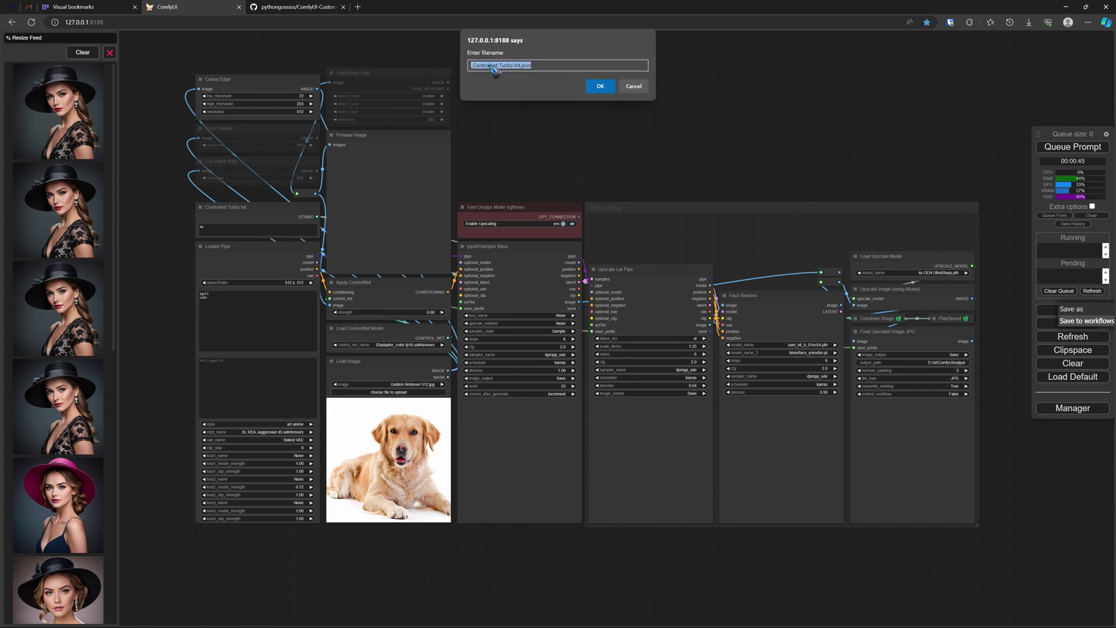
{"action": "left_click", "coordinate": [603, 87]}
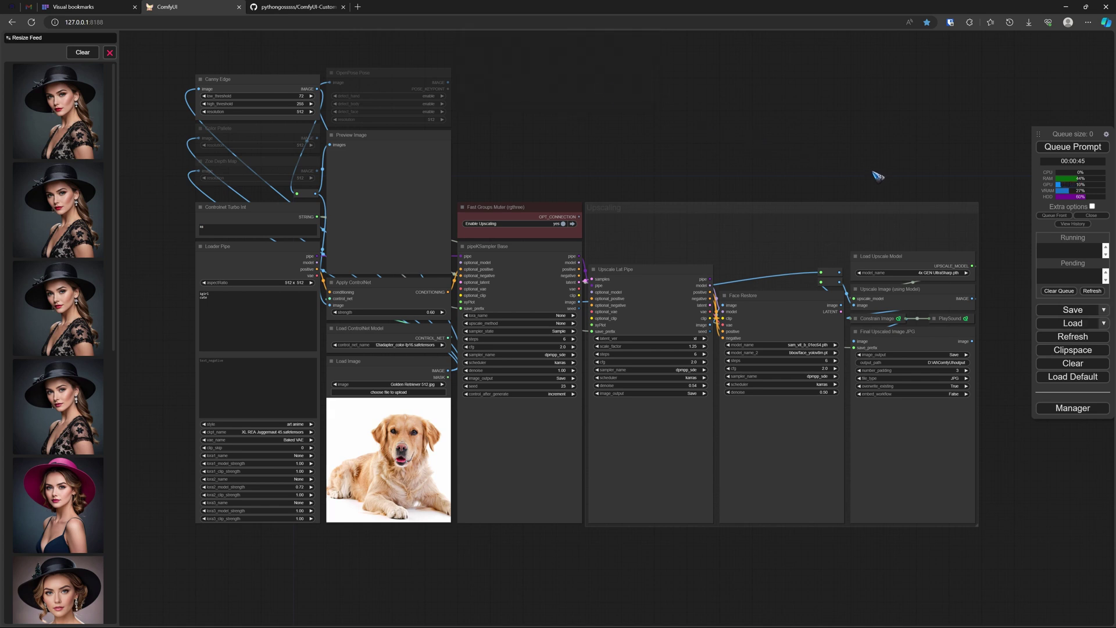
{"action": "left_click", "coordinate": [1103, 323]}
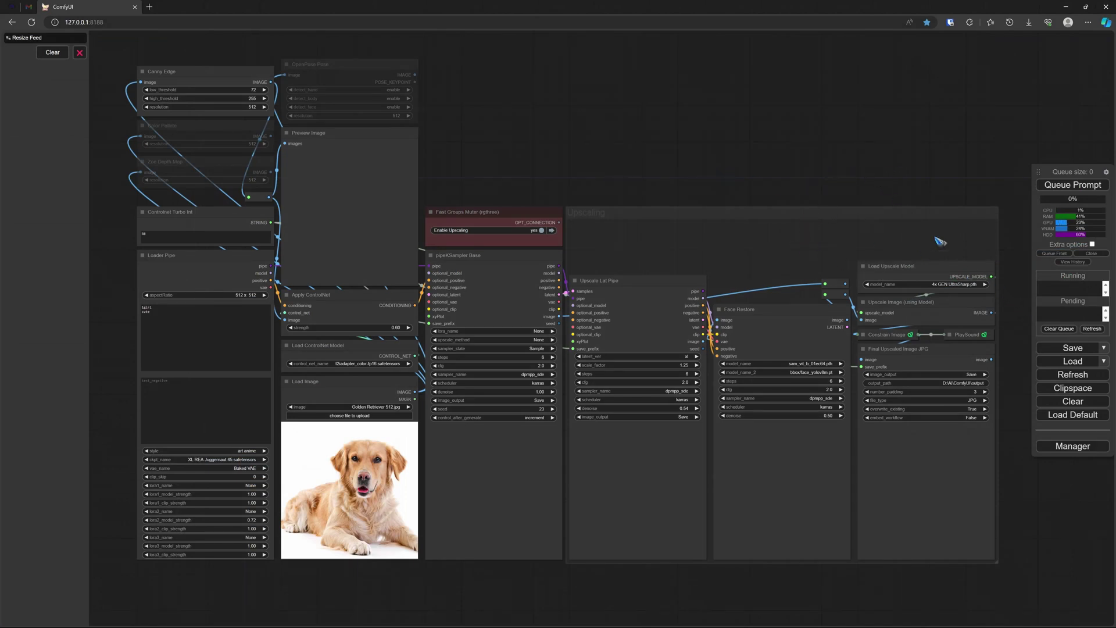
- Load Default Turbo and queue it to generate the straw-hat woman portrait, zooming into the sampler
{"action": "left_click", "coordinate": [1105, 361]}
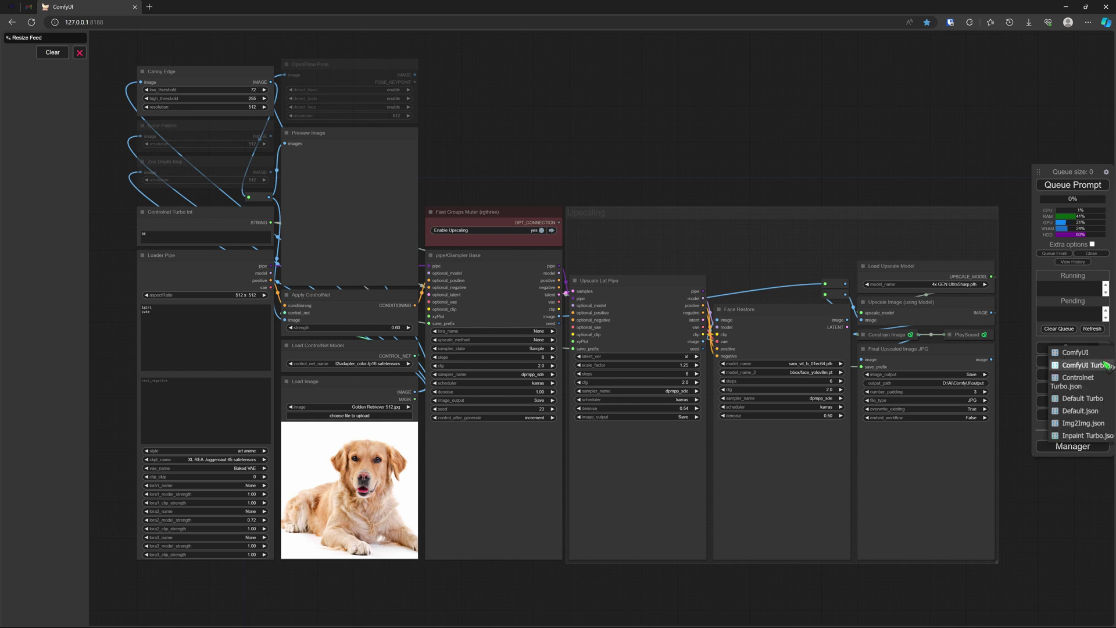
{"action": "left_click", "coordinate": [1089, 400]}
{"action": "left_click_drag", "start_coordinate": [721, 173], "coordinate": [631, 108]}
{"action": "left_click", "coordinate": [1074, 185]}
{"action": "scroll", "coordinate": [290, 511], "scroll_direction": "up", "scroll_amount": 4}
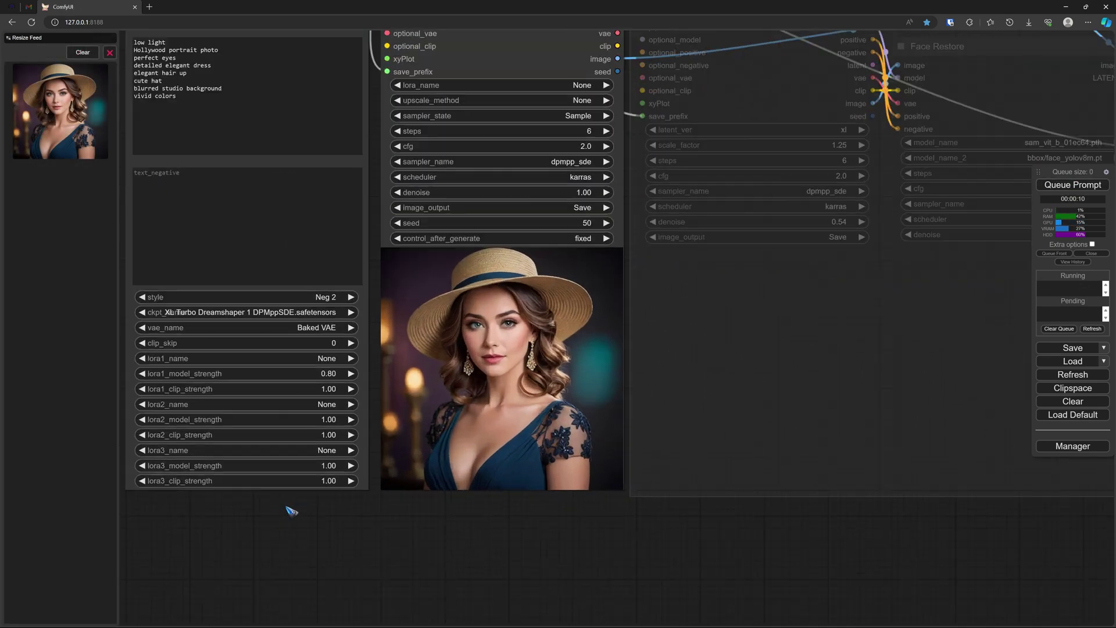
{"action": "scroll", "coordinate": [291, 511], "scroll_direction": "up", "scroll_amount": 2}
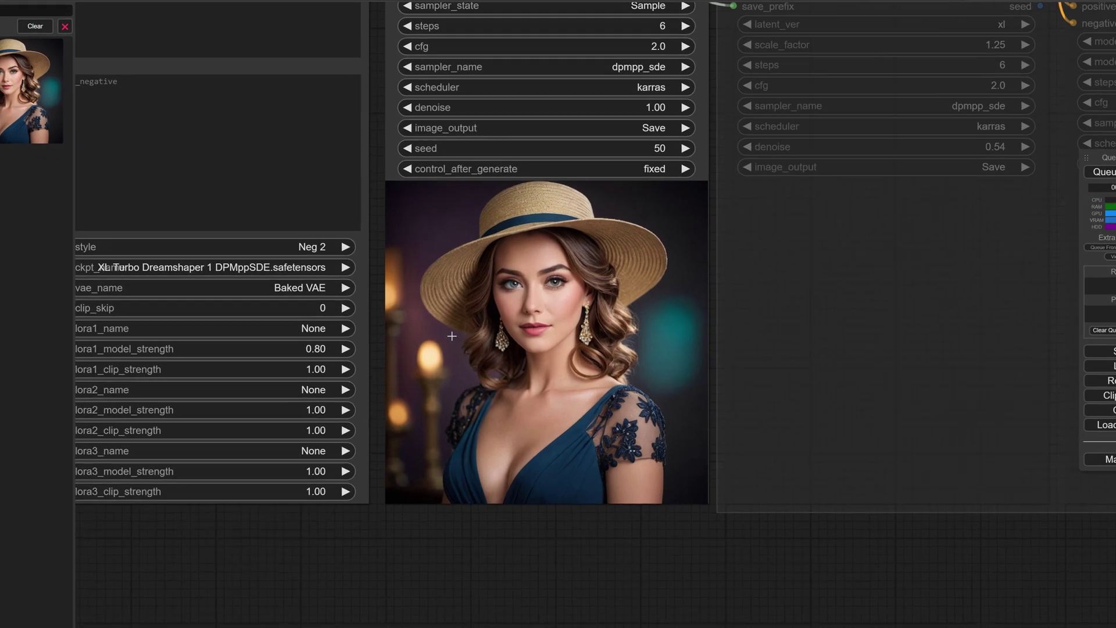
- Send the sampler's straw-hat portrait to the Inpaint Turbo.json workflow
{"action": "right_click", "coordinate": [459, 361]}
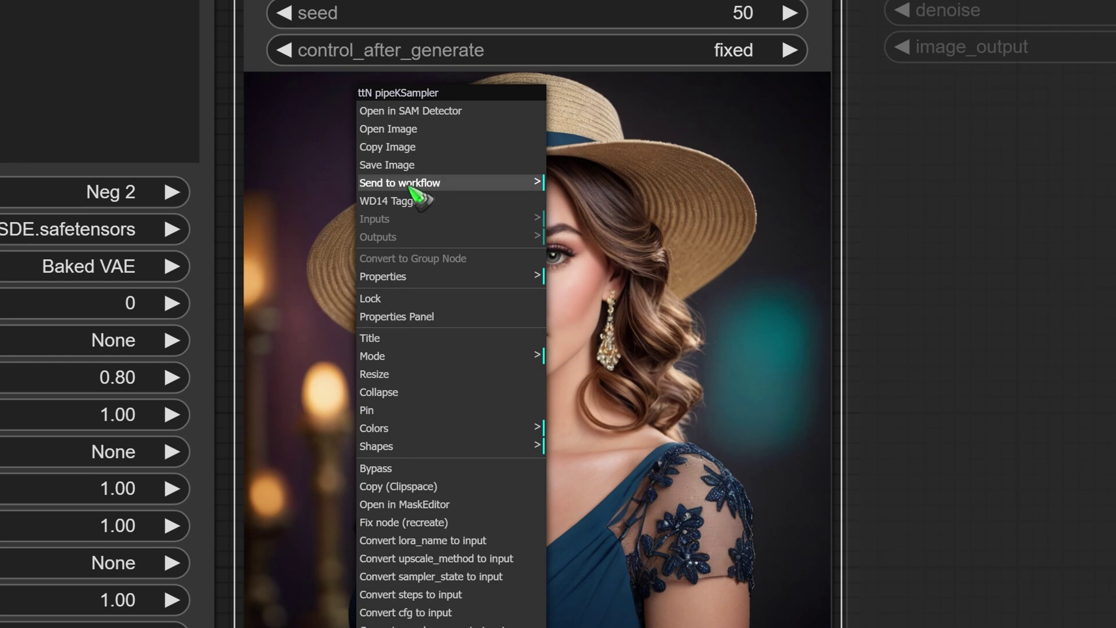
{"action": "left_click", "coordinate": [534, 184]}
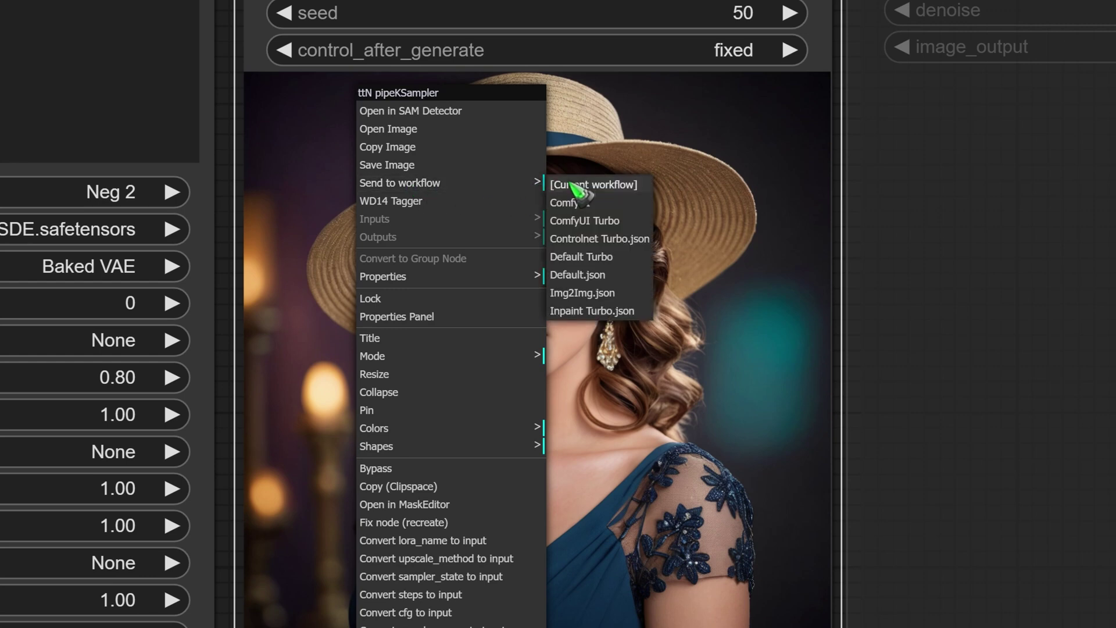
{"action": "left_click", "coordinate": [608, 313]}
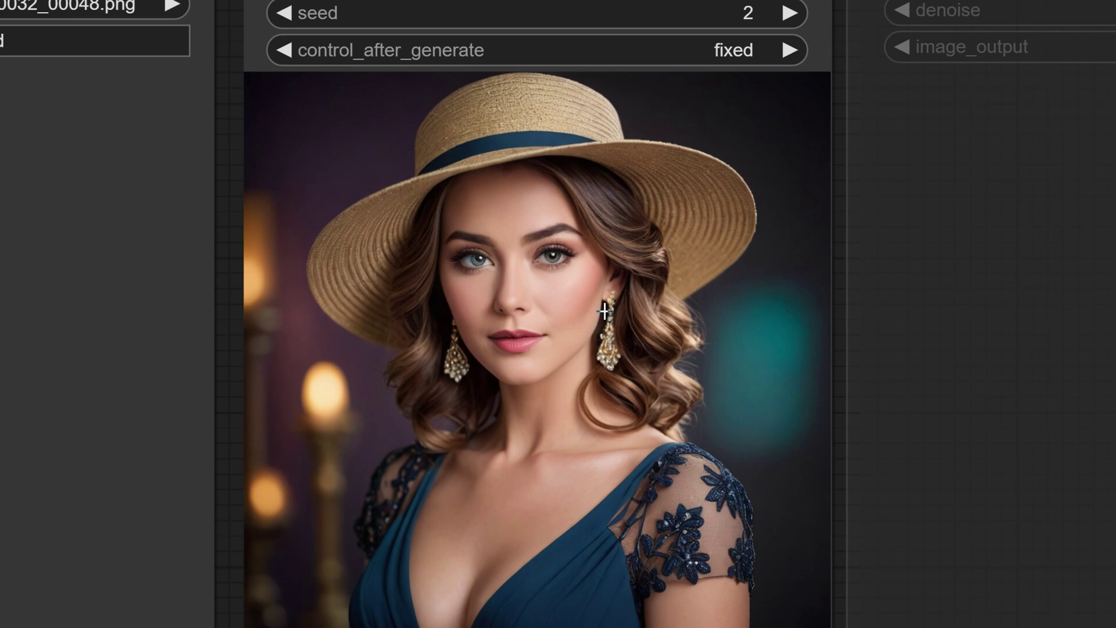